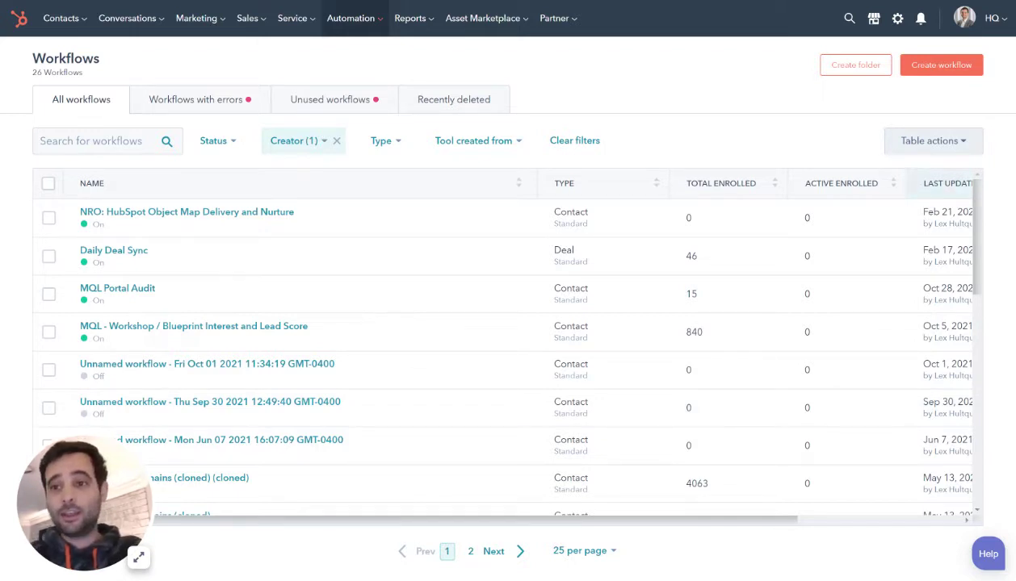
- Create a blank contact-based workflow named "New Nurture"
{"action": "left_click", "coordinate": [942, 65]}
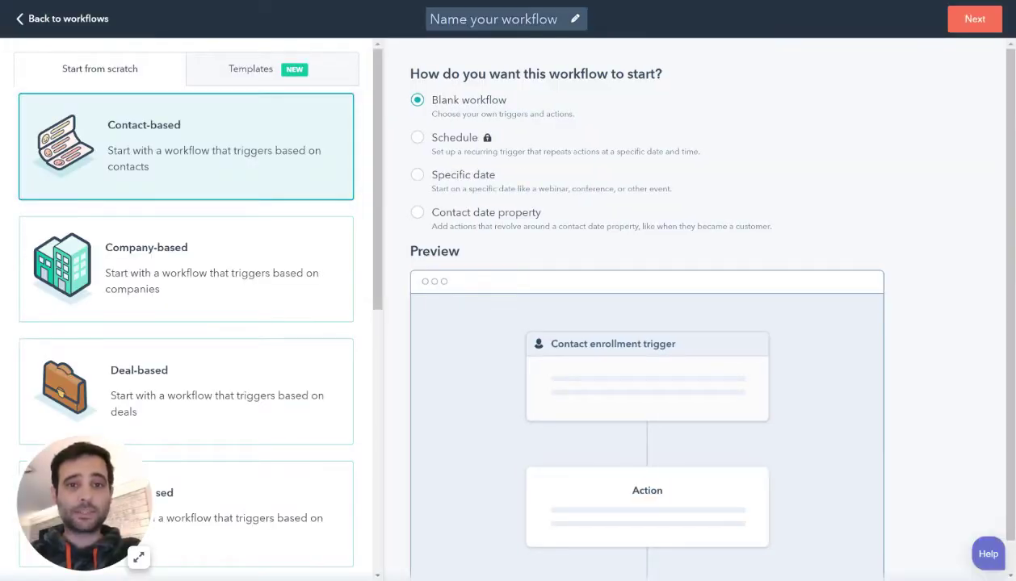
{"action": "left_click", "coordinate": [507, 18]}
{"action": "type", "text": "New Nurture"}
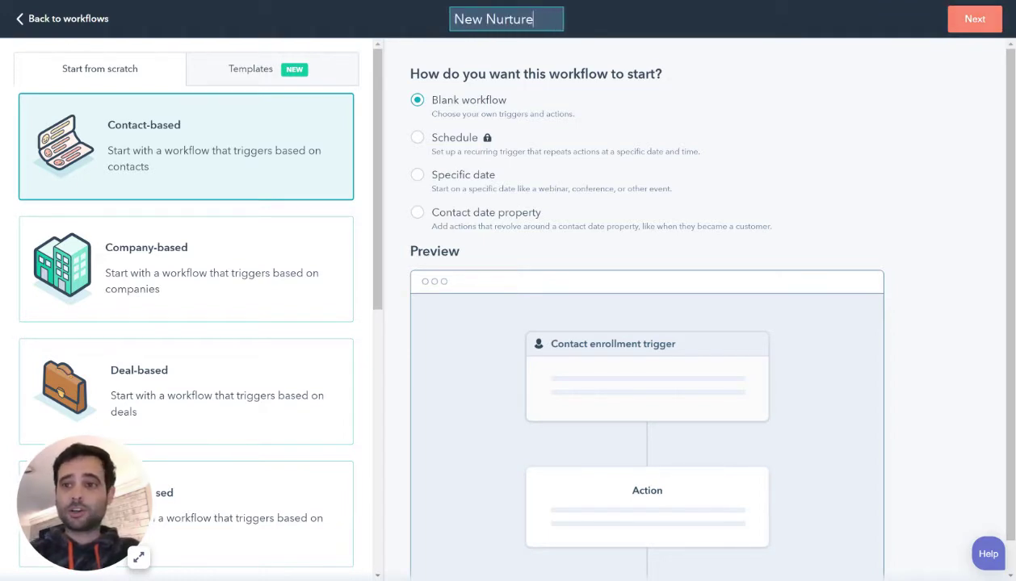
{"action": "left_click", "coordinate": [975, 19]}
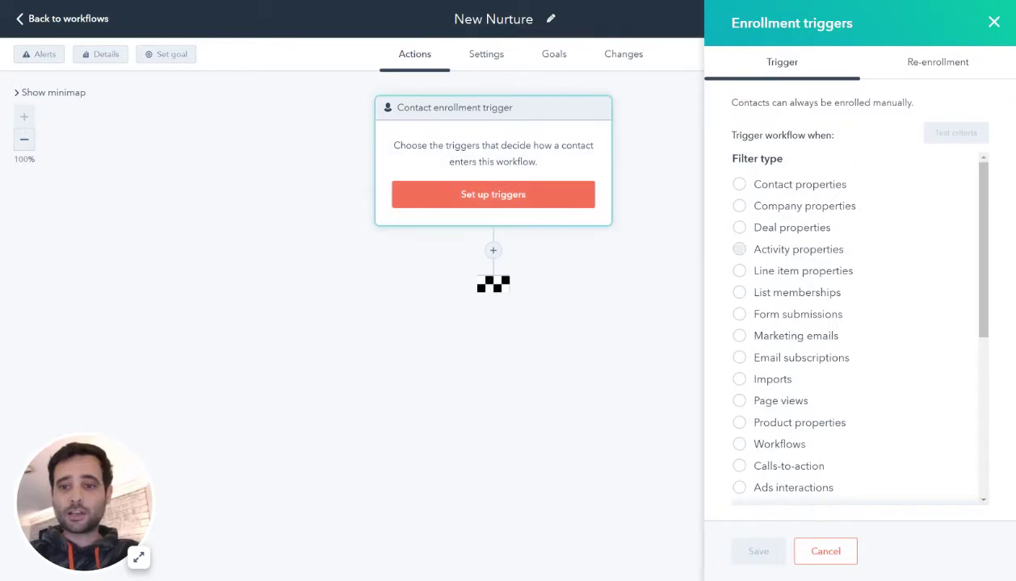
- Set the enrollment trigger to contacts who have filled out any form submission on any page and save it
{"action": "left_click", "coordinate": [736, 314]}
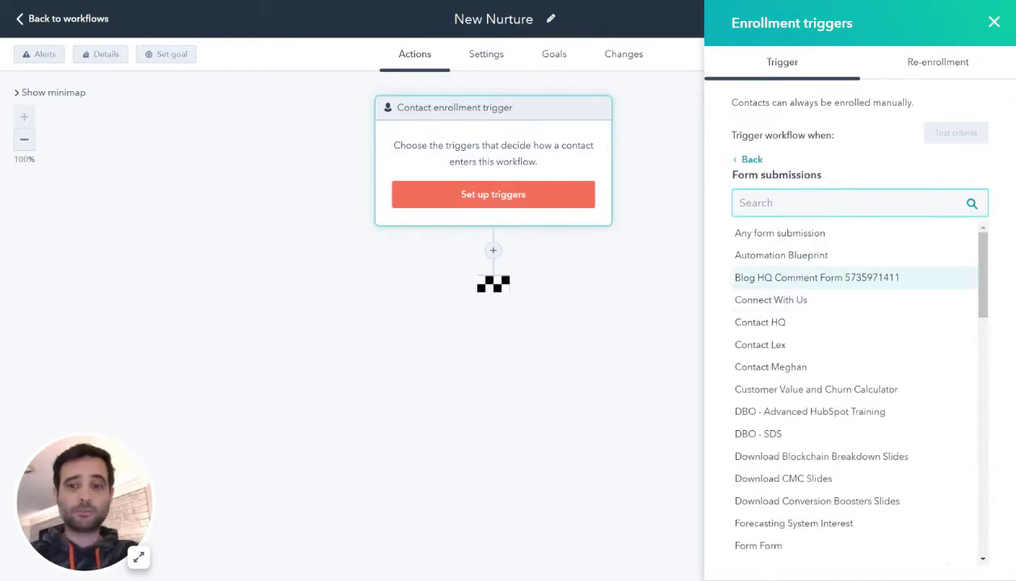
{"action": "left_click", "coordinate": [779, 233]}
{"action": "left_click", "coordinate": [763, 408]}
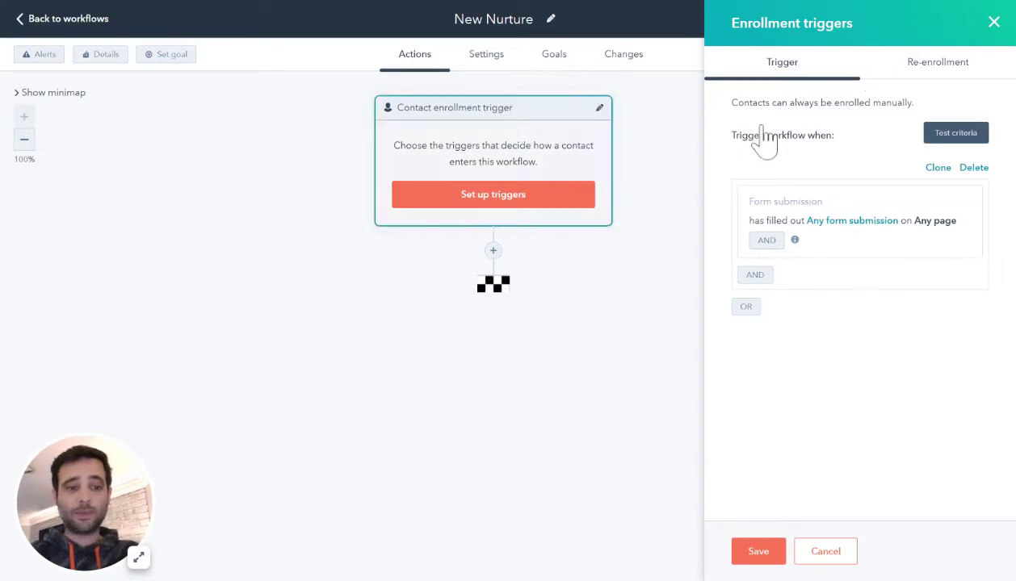
{"action": "left_click", "coordinate": [758, 552]}
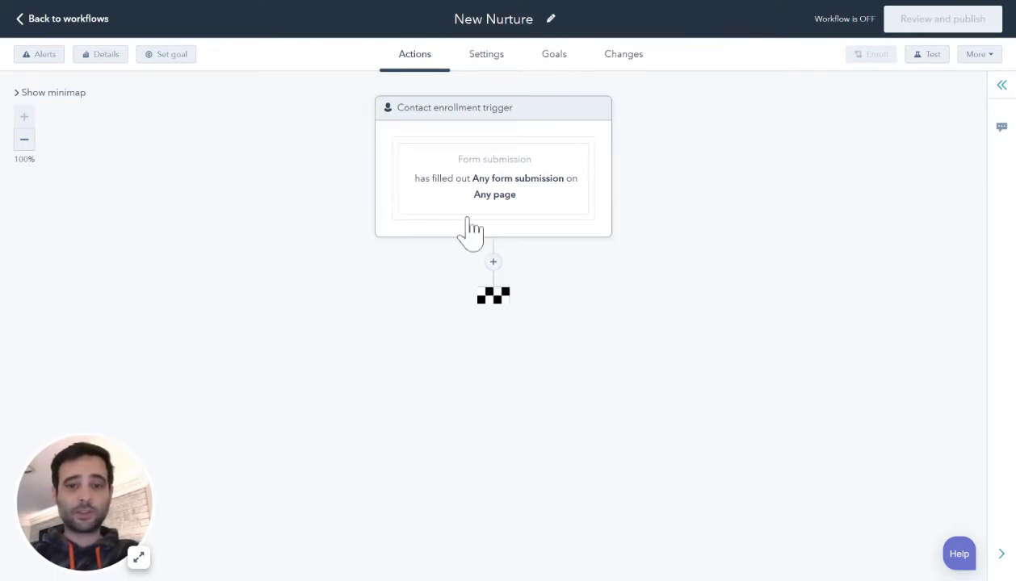
- Add a Send email action after the trigger using the email "Nurture #1: The most powerful button in your HubSpot portal"
{"action": "left_click", "coordinate": [493, 261]}
{"action": "scroll", "coordinate": [848, 315], "scroll_direction": "down", "scroll_amount": 5}
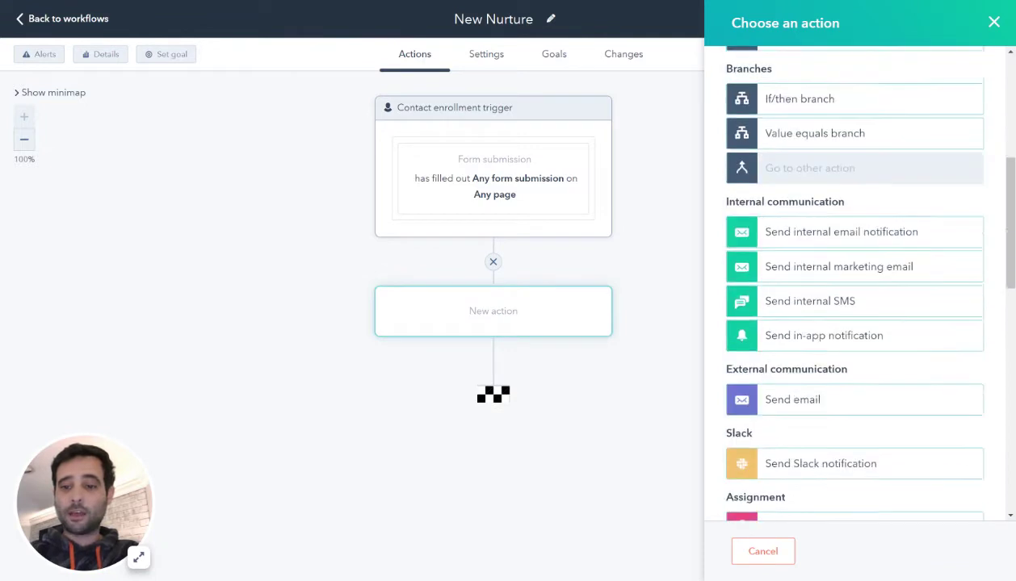
{"action": "left_click", "coordinate": [808, 320]}
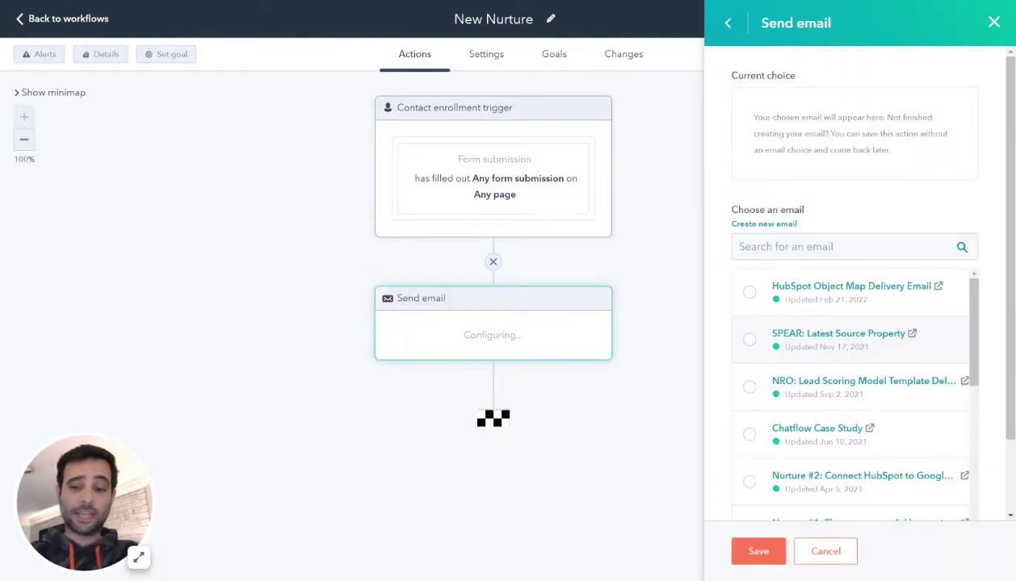
{"action": "scroll", "coordinate": [848, 392], "scroll_direction": "down", "scroll_amount": 3}
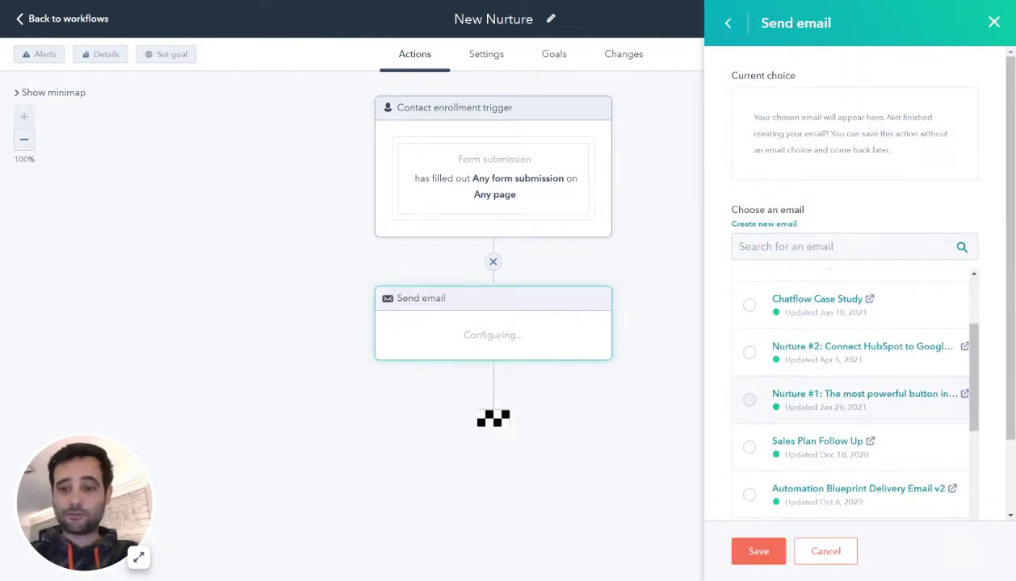
{"action": "left_click", "coordinate": [749, 400]}
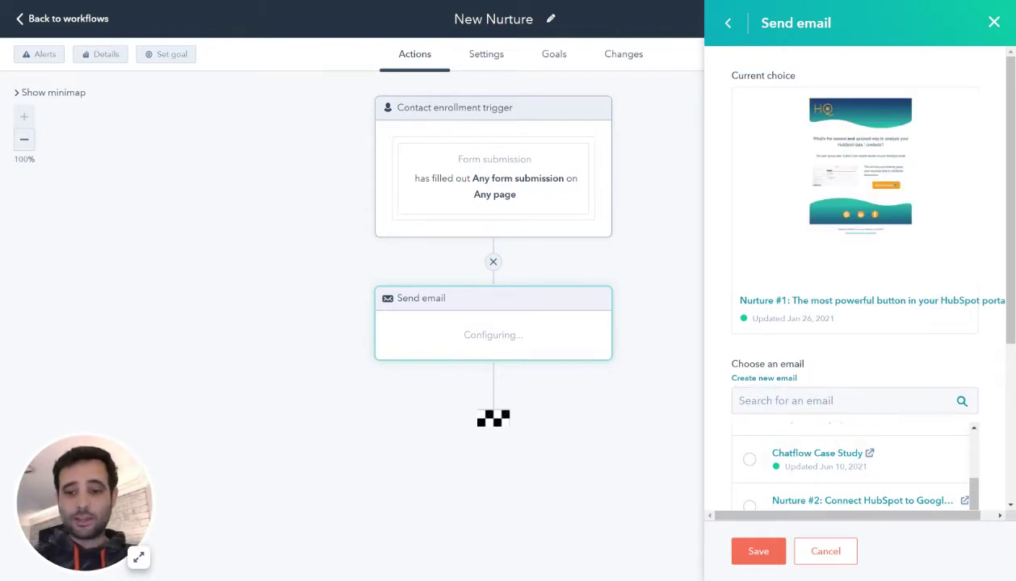
{"action": "left_click", "coordinate": [758, 551]}
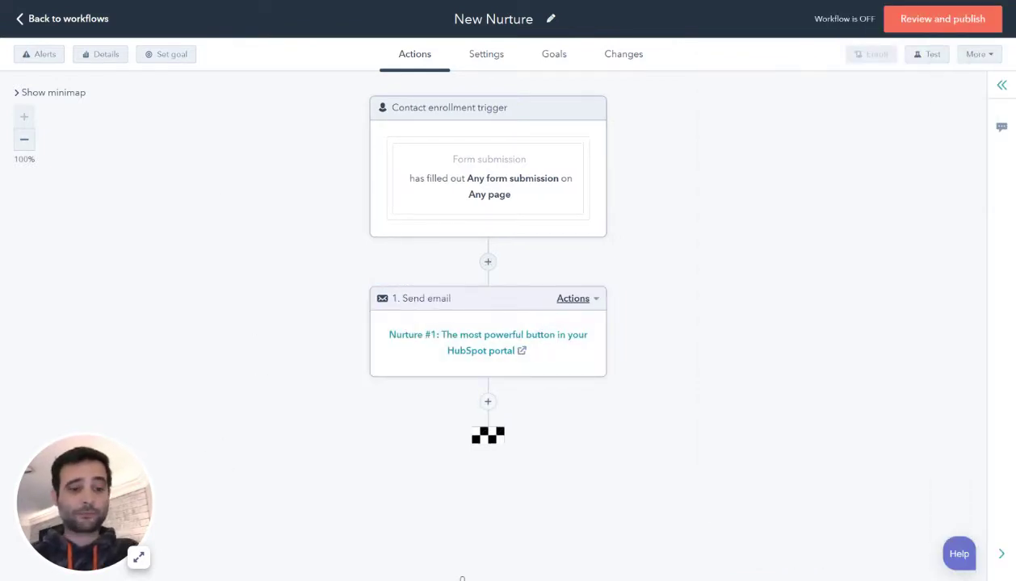
- Add a delay for a set amount of time of 3 days, 5 hours and 2 minutes after the first email
{"action": "left_click", "coordinate": [488, 401]}
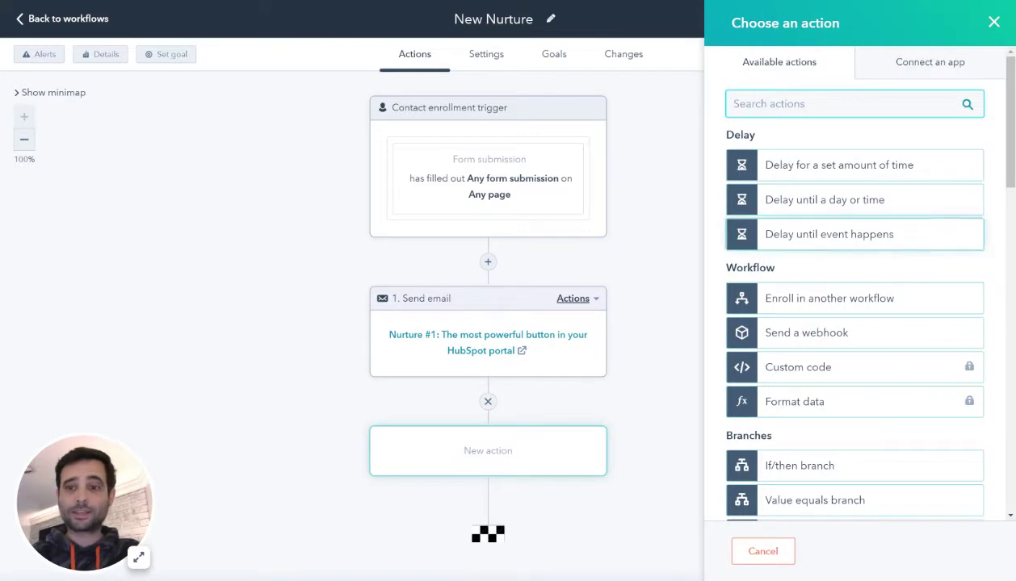
{"action": "left_click", "coordinate": [839, 165]}
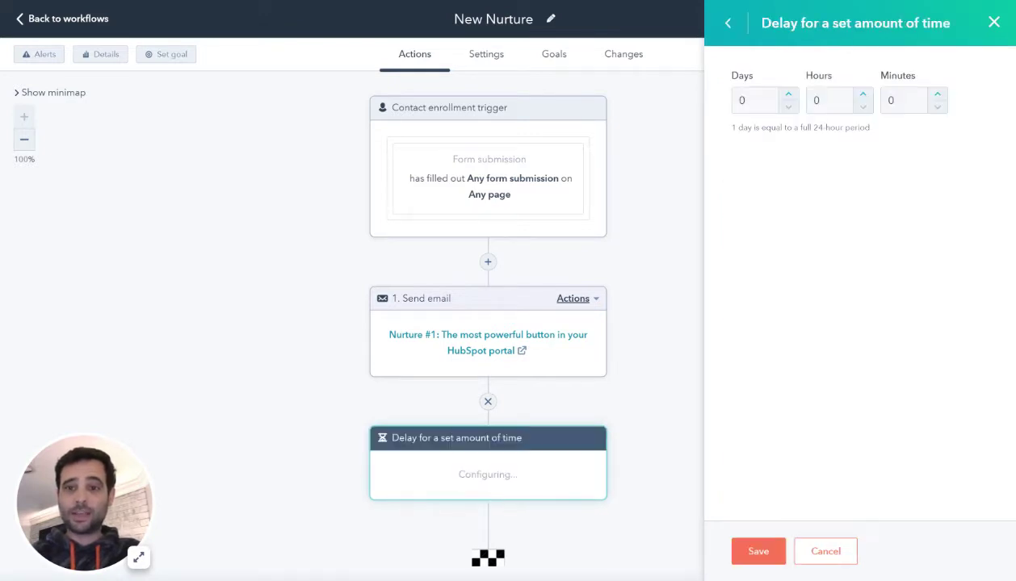
{"action": "key", "text": "Tab"}
{"action": "type", "text": "3"}
{"action": "key", "text": "Tab"}
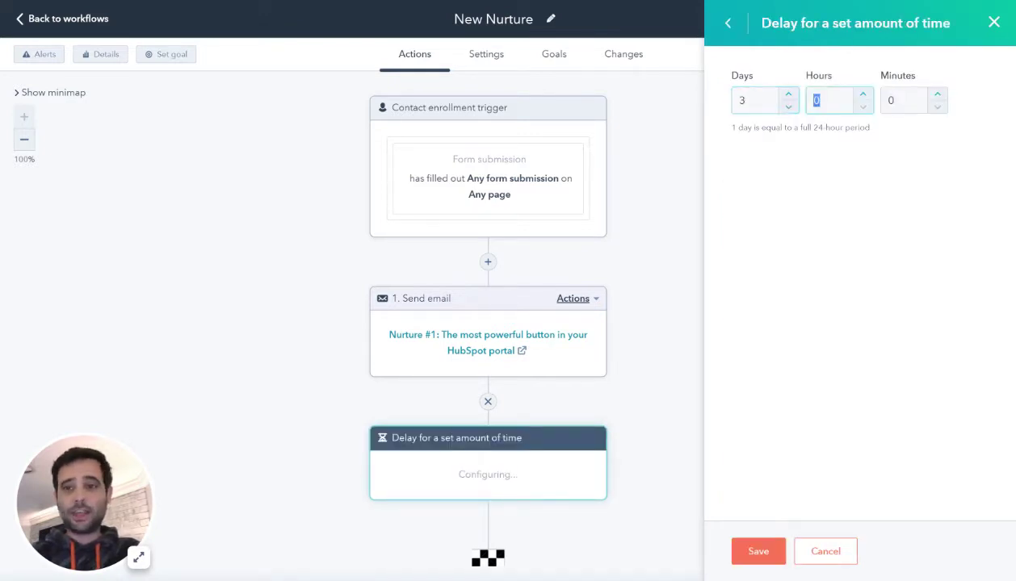
{"action": "type", "text": "5"}
{"action": "key", "text": "Tab"}
{"action": "type", "text": "2"}
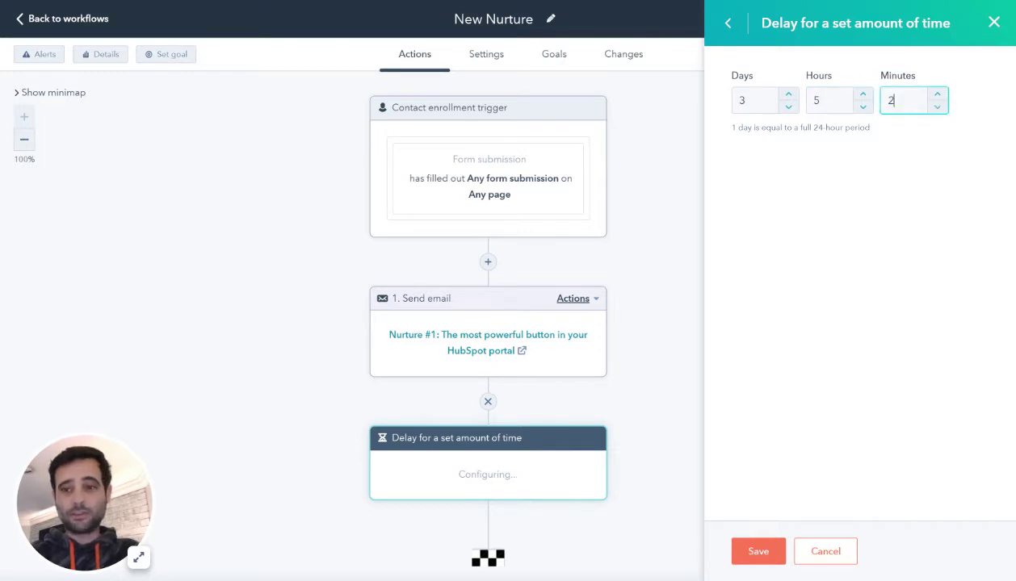
{"action": "key", "text": "Return"}
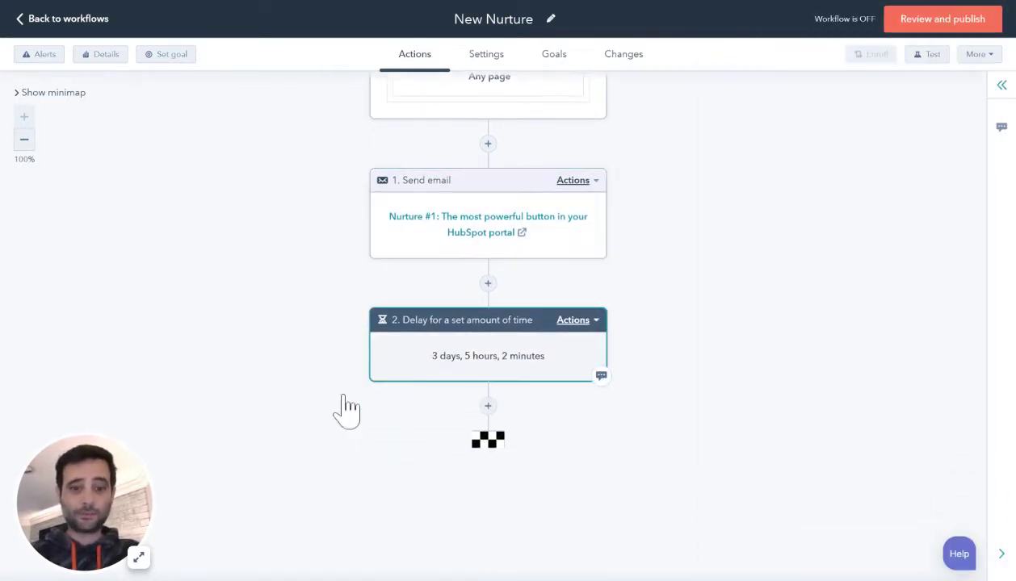
- Add a Send email action after the delay using the email "Nurture #2: Connect HubSpot to Google Sheets Using Workflows"
{"action": "left_click", "coordinate": [488, 405]}
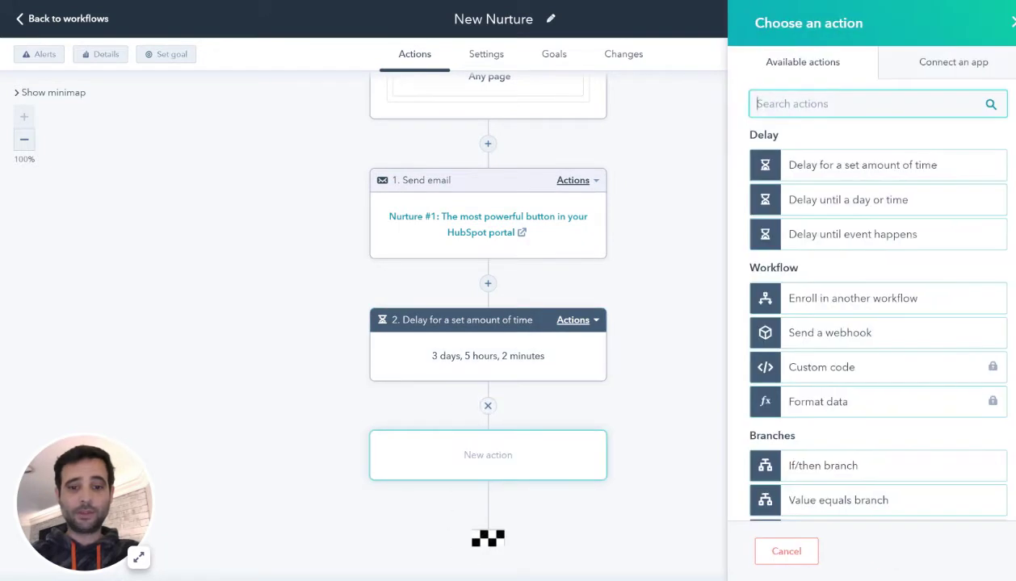
{"action": "scroll", "coordinate": [854, 401], "scroll_direction": "down", "scroll_amount": 5}
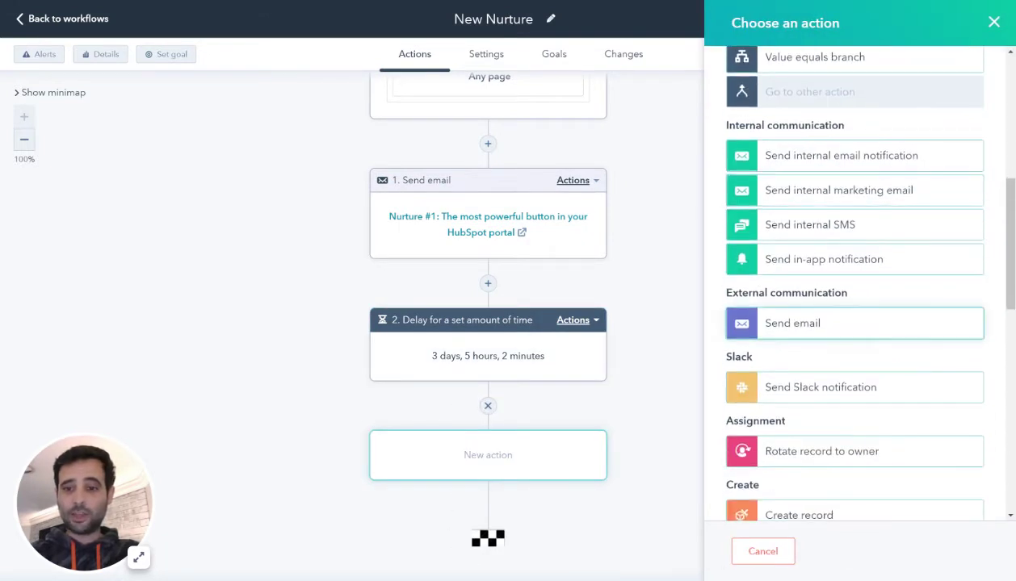
{"action": "left_click", "coordinate": [854, 323]}
{"action": "scroll", "coordinate": [855, 380], "scroll_direction": "down", "scroll_amount": 1}
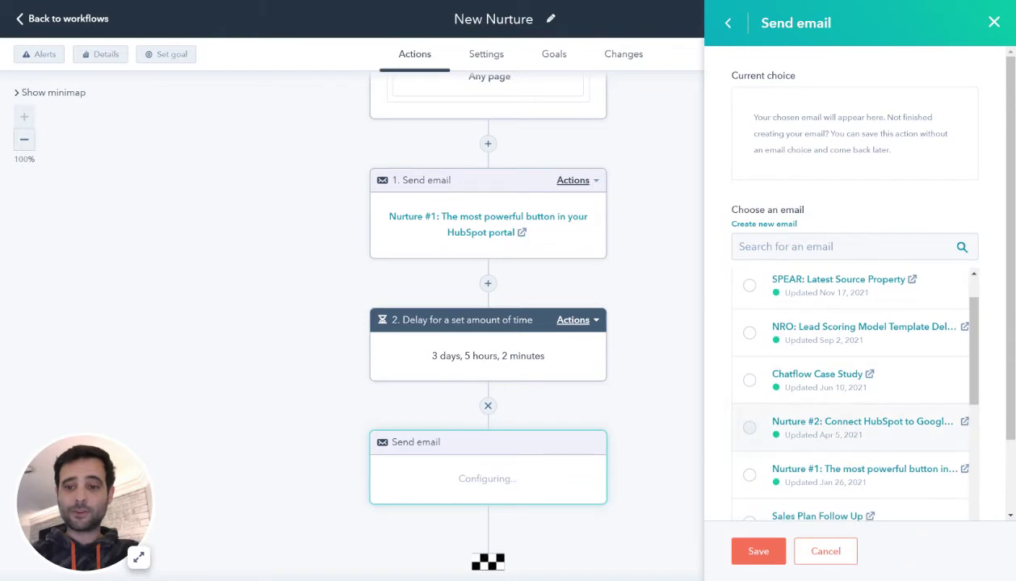
{"action": "left_click", "coordinate": [749, 427]}
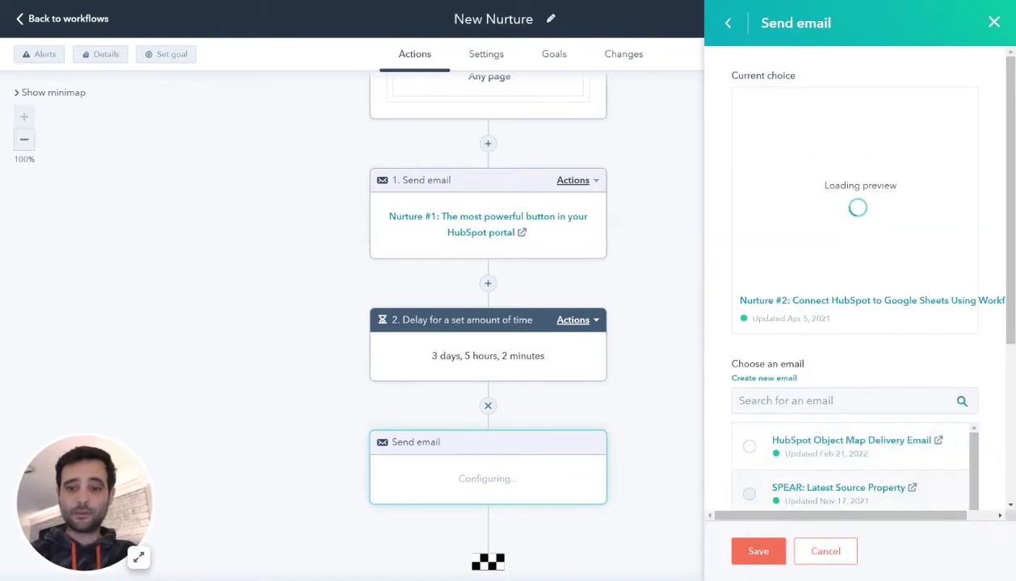
{"action": "left_click", "coordinate": [758, 552]}
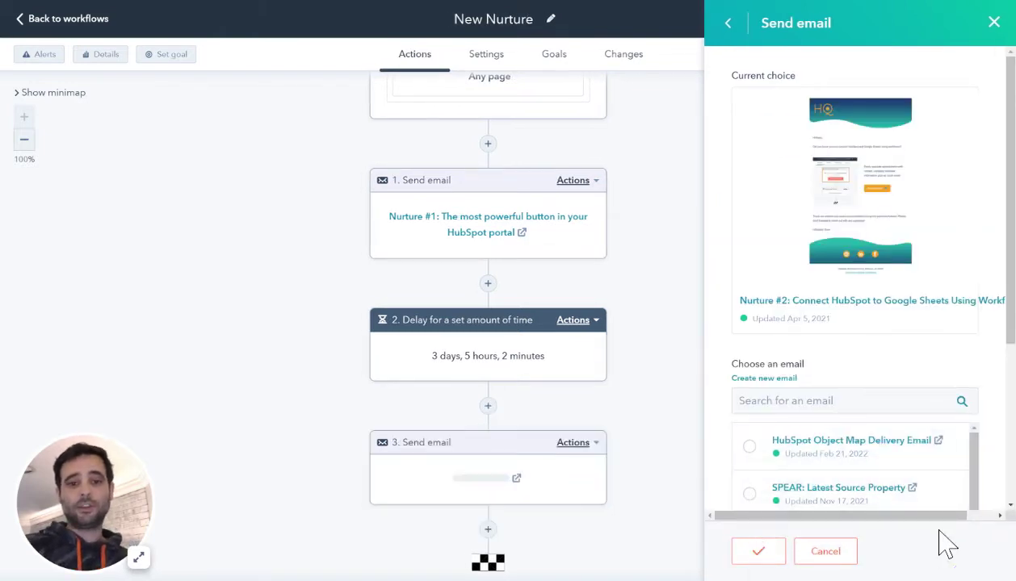
{"action": "scroll", "coordinate": [565, 202], "scroll_direction": "up", "scroll_amount": 2}
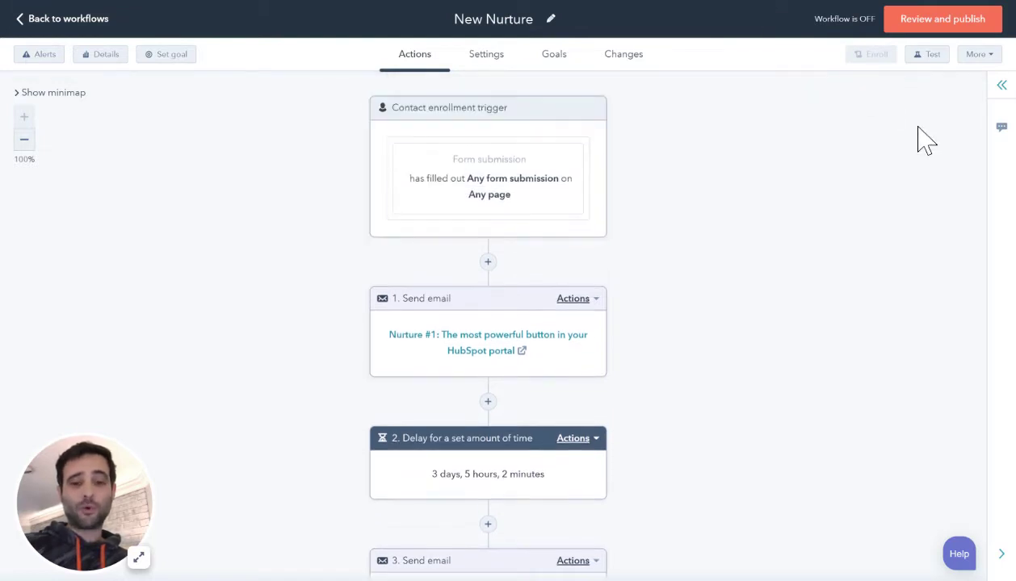
{"action": "scroll", "coordinate": [635, 295], "scroll_direction": "down", "scroll_amount": 2}
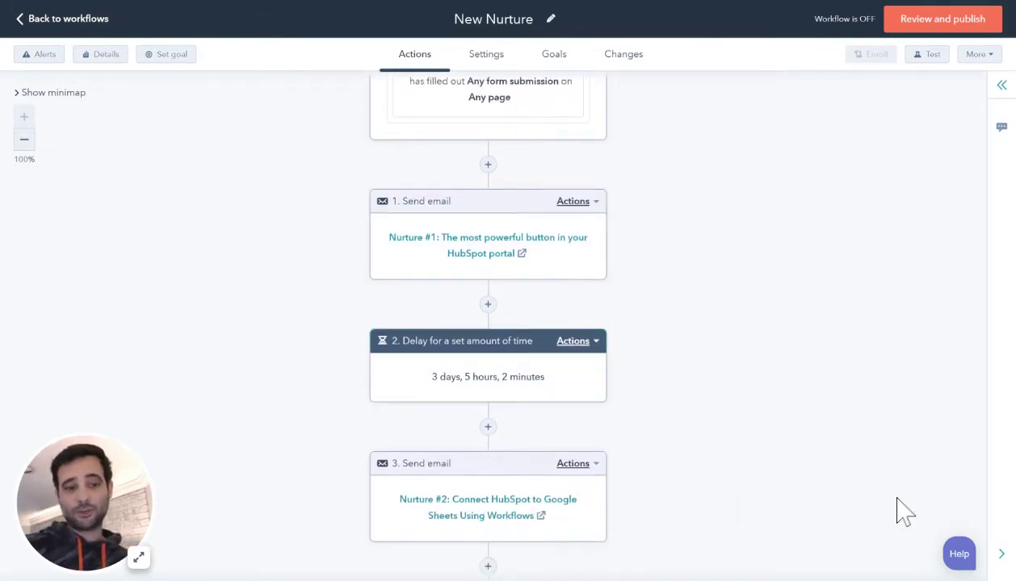
{"action": "scroll", "coordinate": [680, 524], "scroll_direction": "down", "scroll_amount": 2}
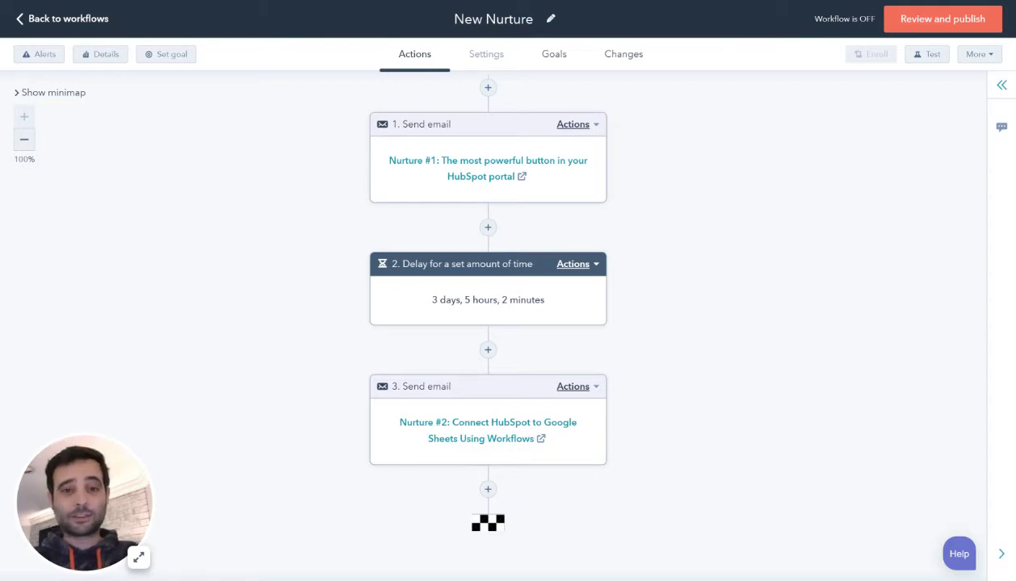
- Restrict the workflow's actions to specific times, Mon - Fri from 9:00 AM to 5:00 PM, and save the settings
{"action": "left_click", "coordinate": [486, 54]}
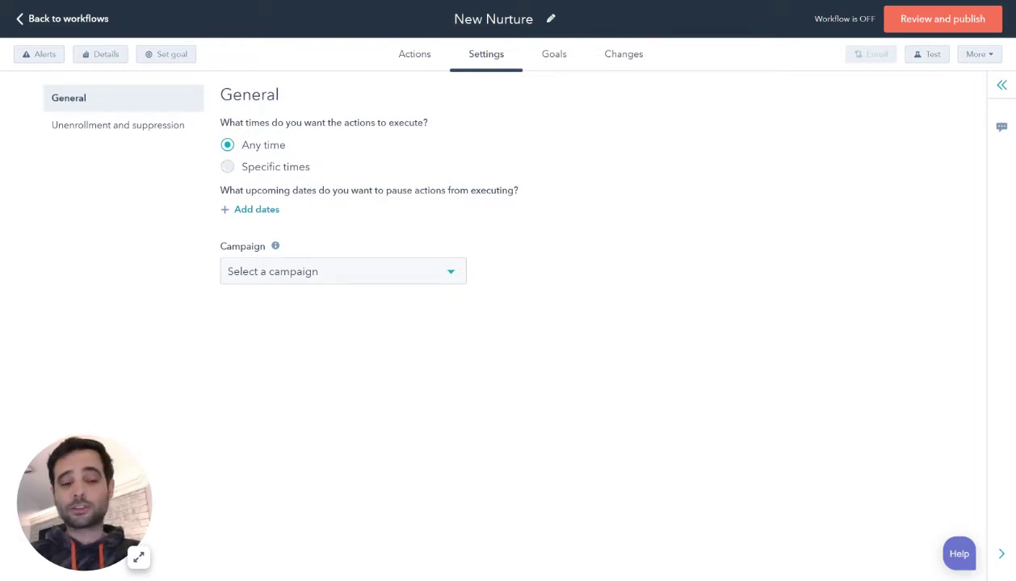
{"action": "left_click", "coordinate": [227, 166]}
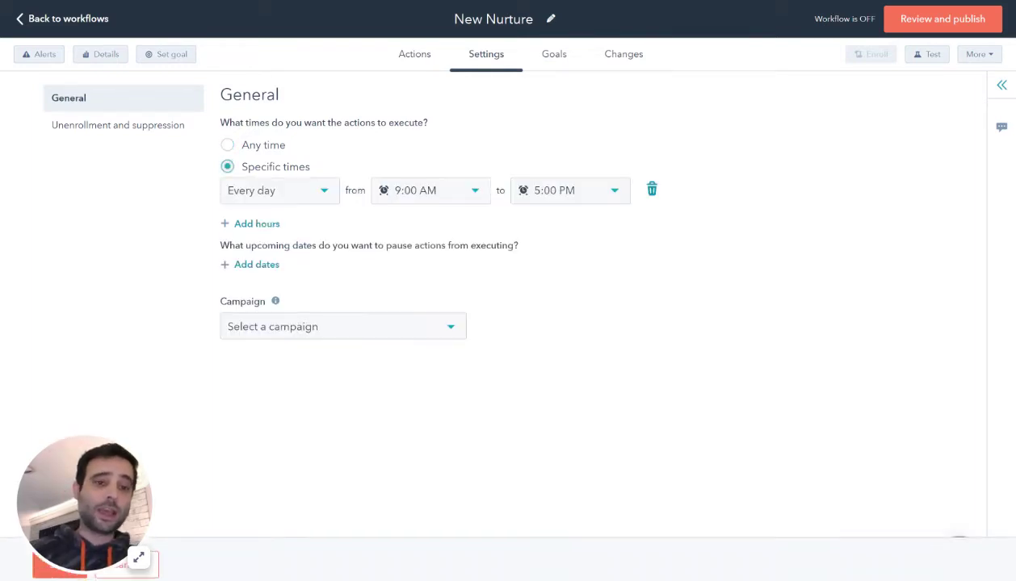
{"action": "left_click", "coordinate": [279, 190]}
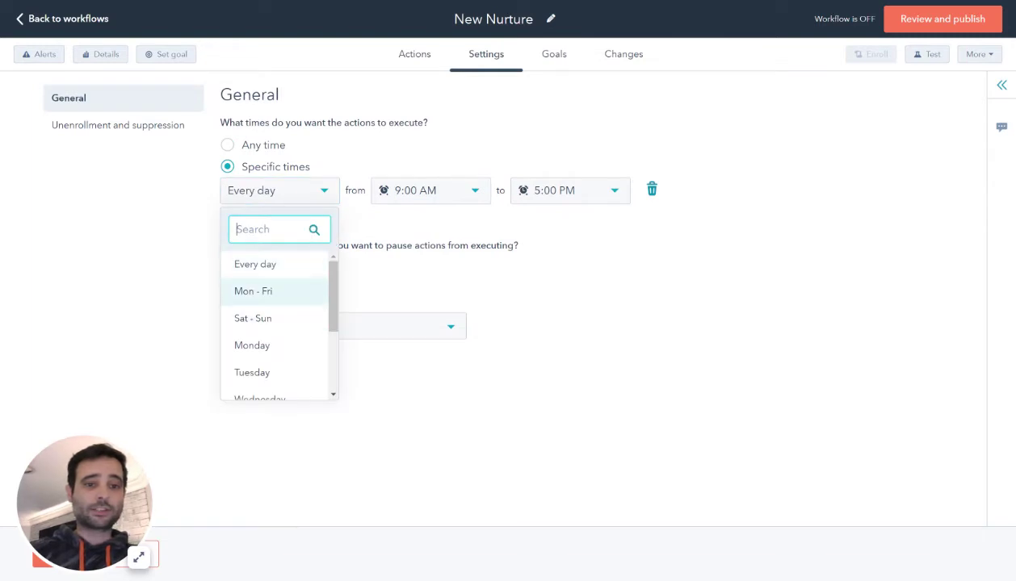
{"action": "left_click", "coordinate": [267, 291]}
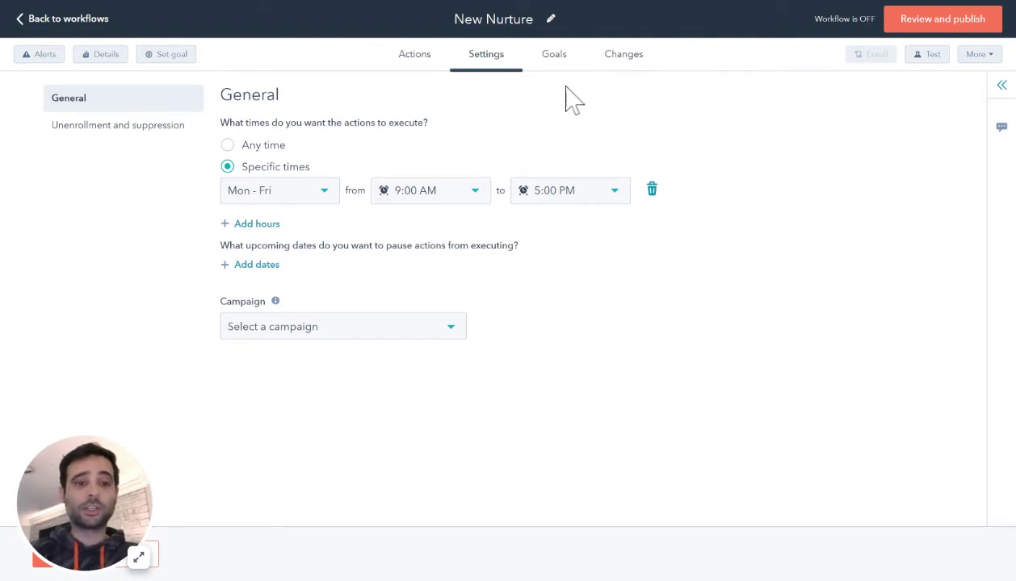
{"action": "left_click", "coordinate": [339, 326]}
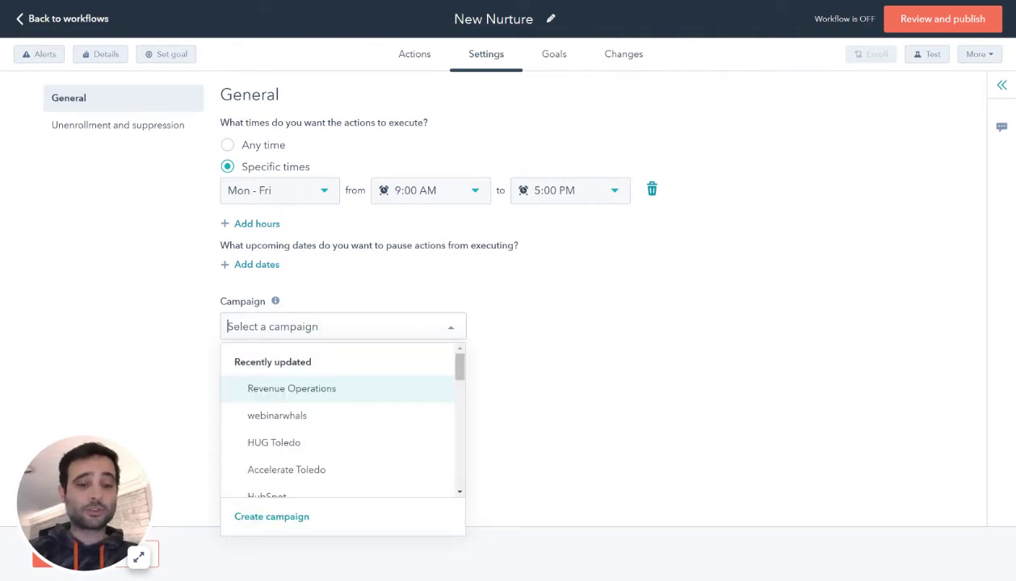
{"action": "left_click", "coordinate": [717, 426]}
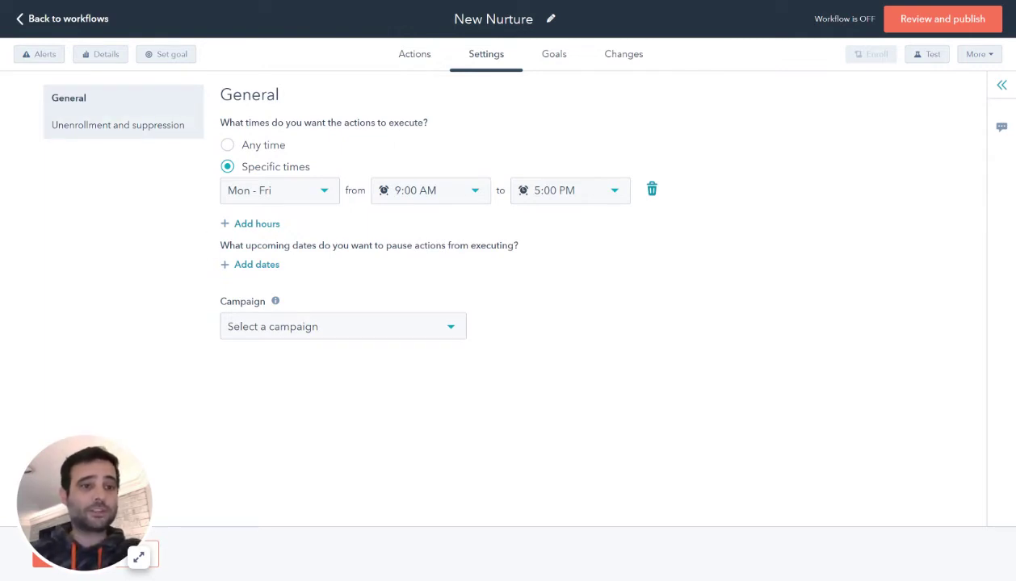
{"action": "left_click", "coordinate": [119, 125]}
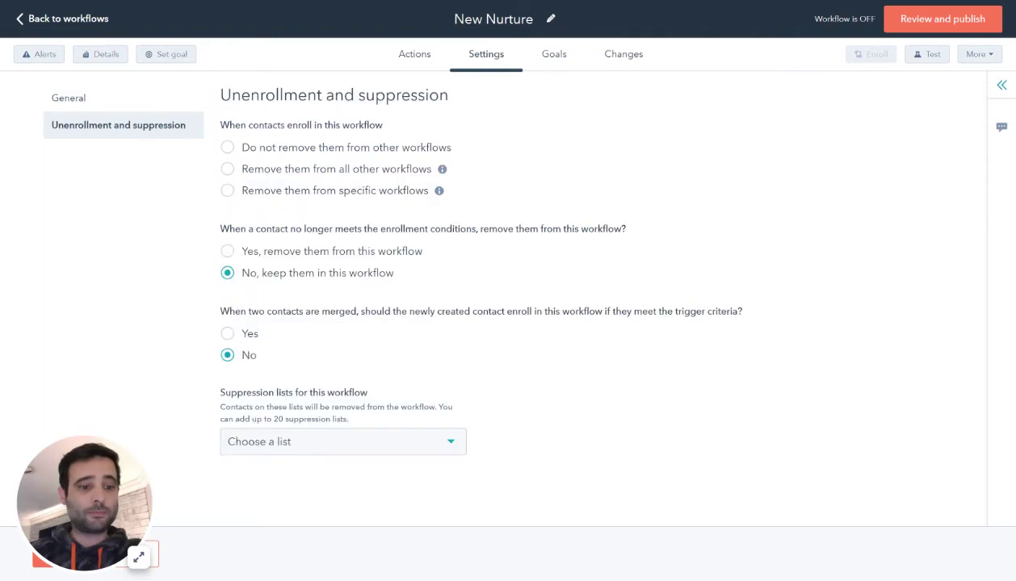
{"action": "left_click_drag", "start_coordinate": [84, 503], "coordinate": [71, 438]}
{"action": "left_click", "coordinate": [59, 553]}
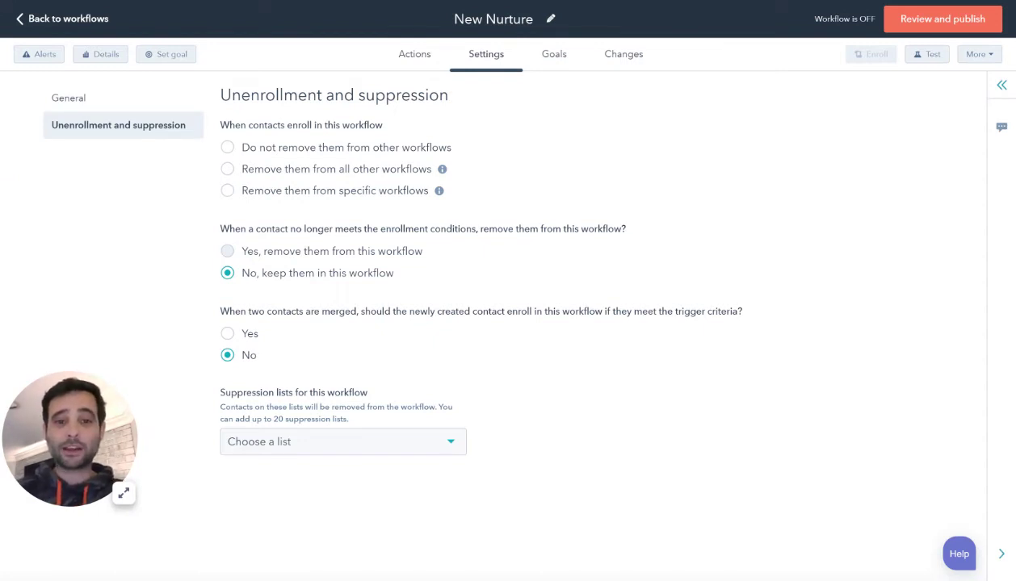
- Try removing contacts who no longer meet the enrollment conditions, revert to keeping them, and browse the suppression lists without choosing one
{"action": "left_click", "coordinate": [227, 251]}
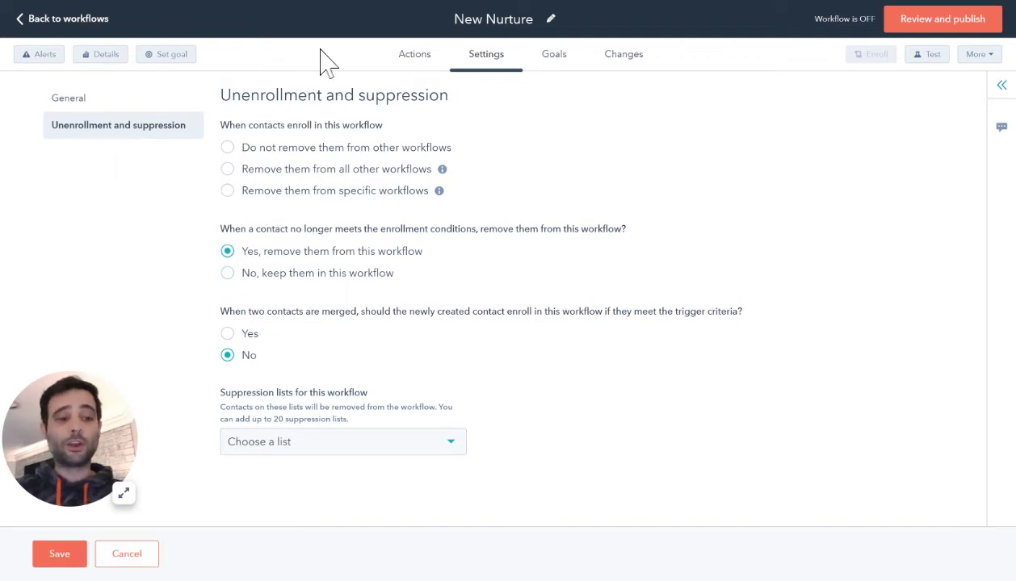
{"action": "left_click", "coordinate": [228, 273]}
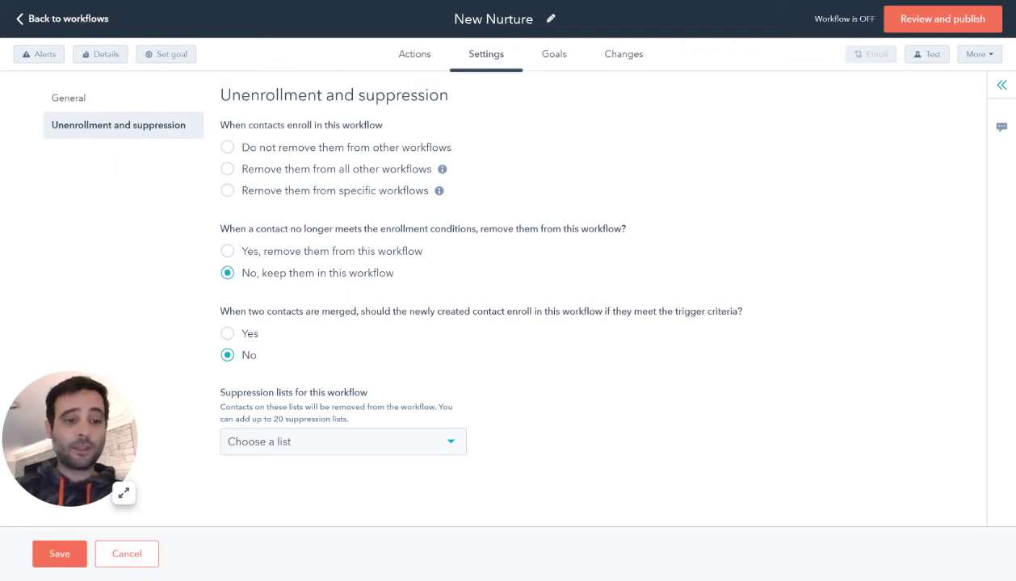
{"action": "left_click", "coordinate": [339, 442]}
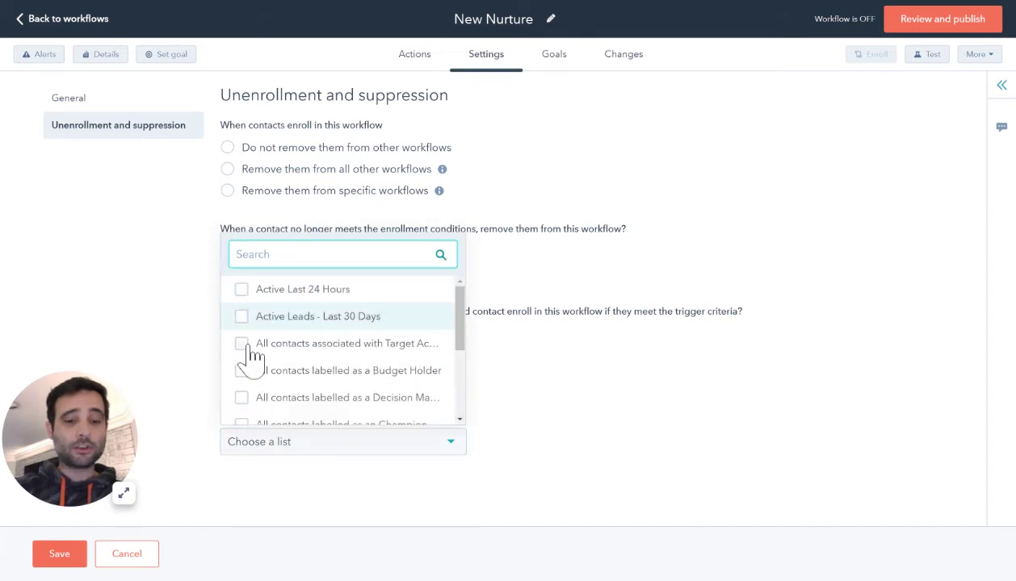
{"action": "left_click", "coordinate": [636, 415]}
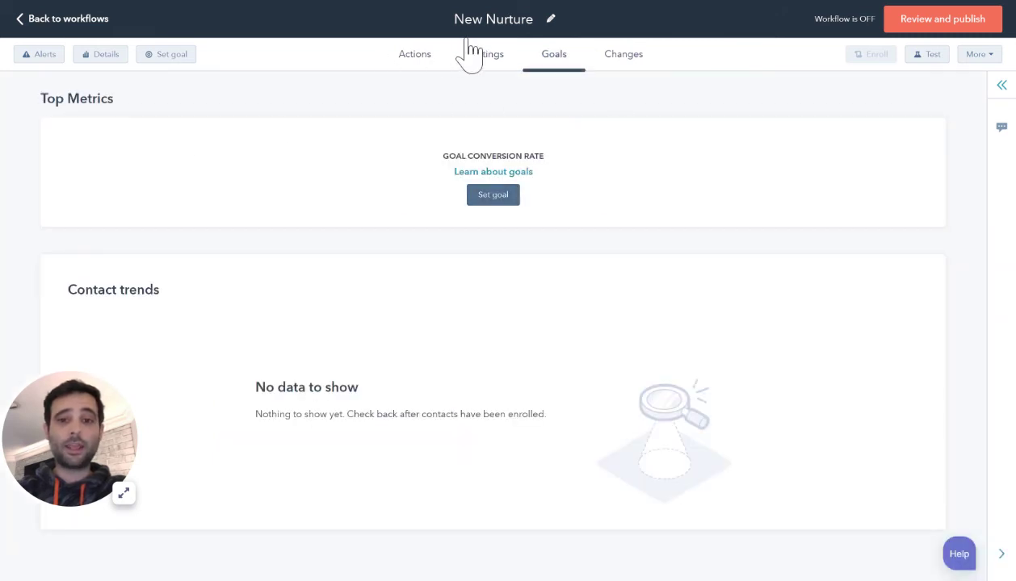
- Examine the filter types available for a workflow goal without setting one, and return to the workflow's actions
{"action": "left_click", "coordinate": [493, 195]}
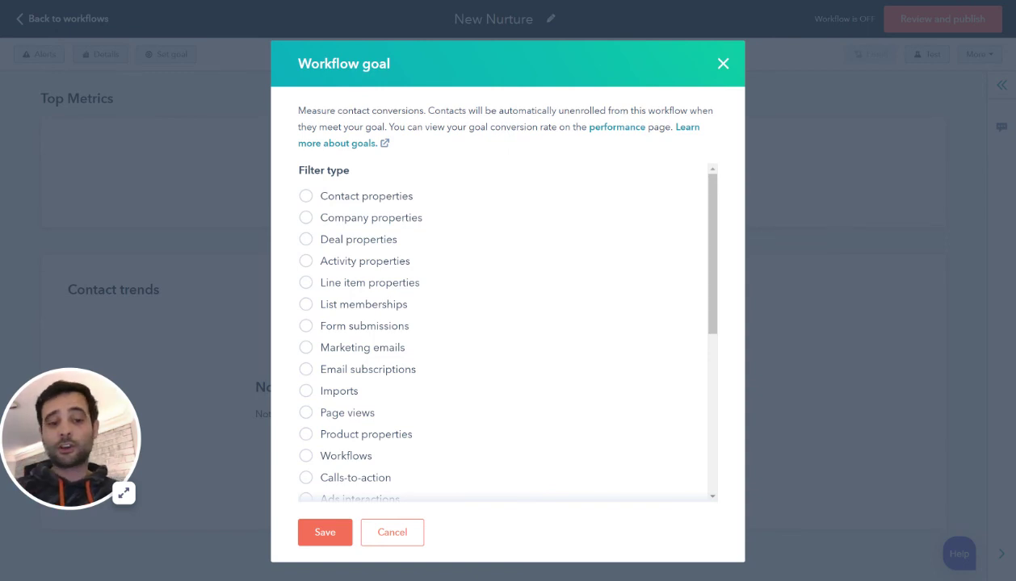
{"action": "key", "text": "Escape"}
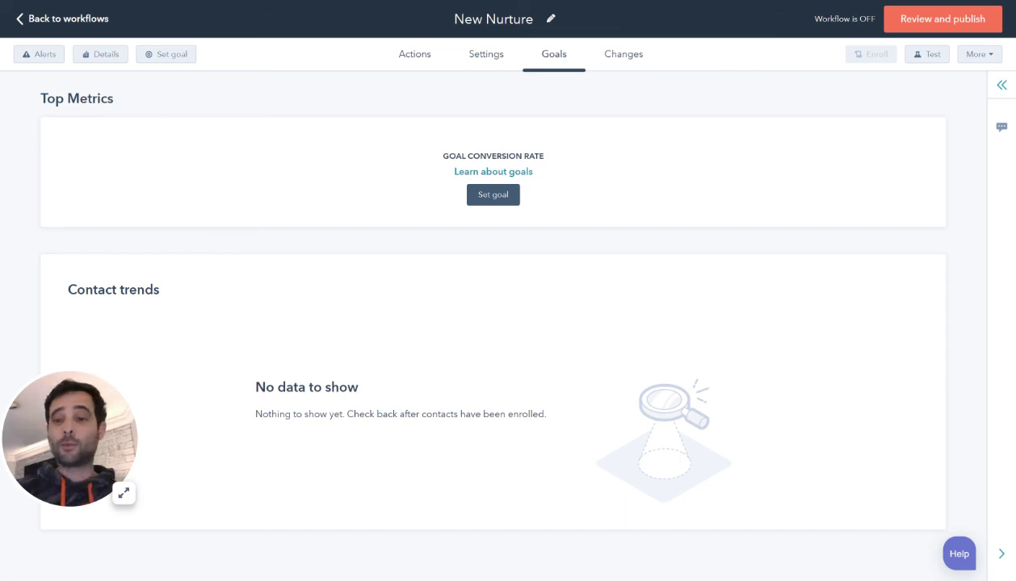
{"action": "left_click", "coordinate": [415, 54]}
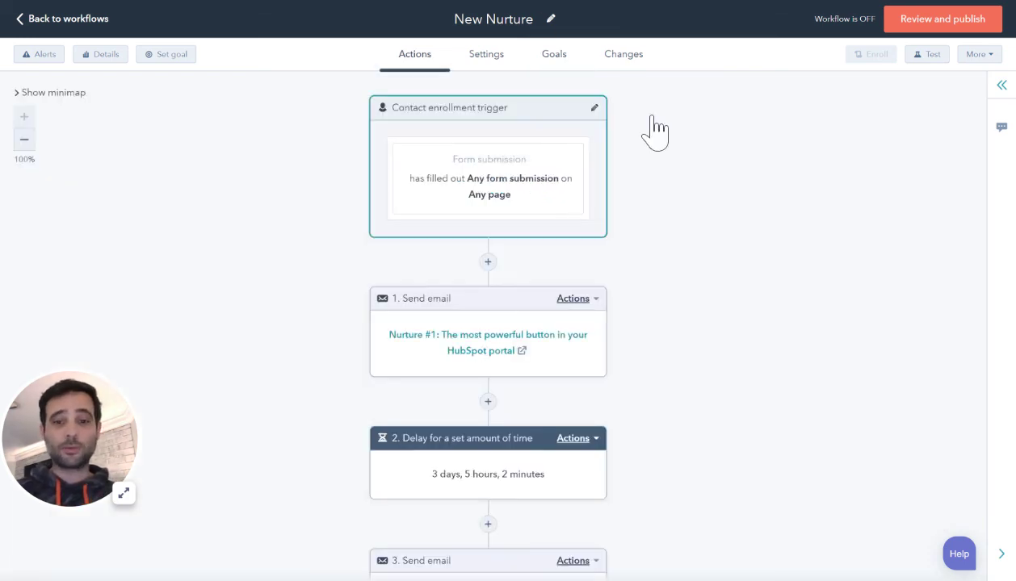